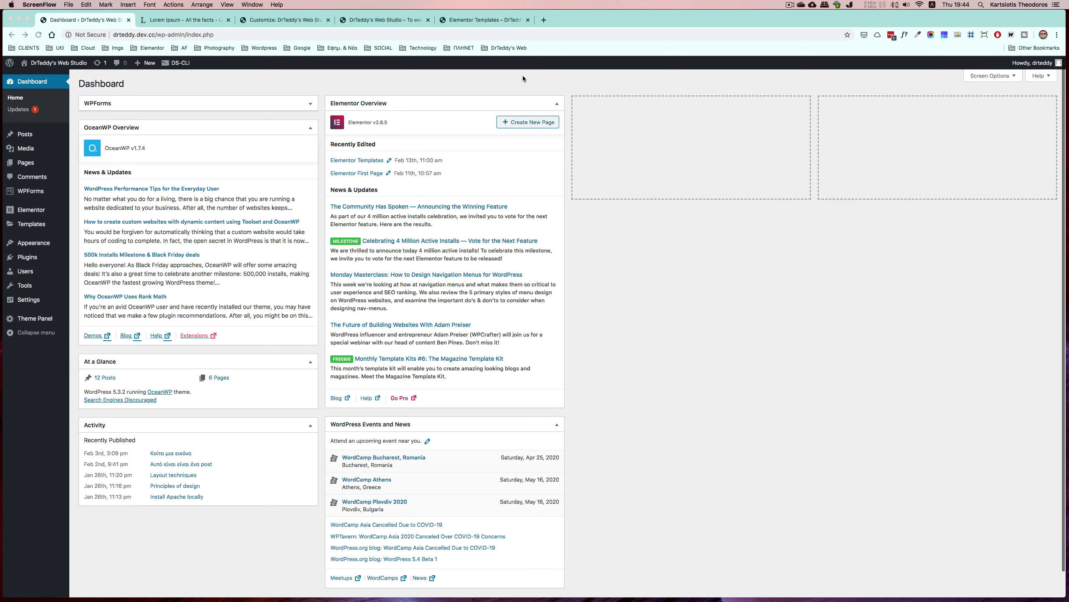
# Step: Switch to the published Elementor Templates page and examine its layout from the header and category submenu down to the footer
pyautogui.click(481, 22)
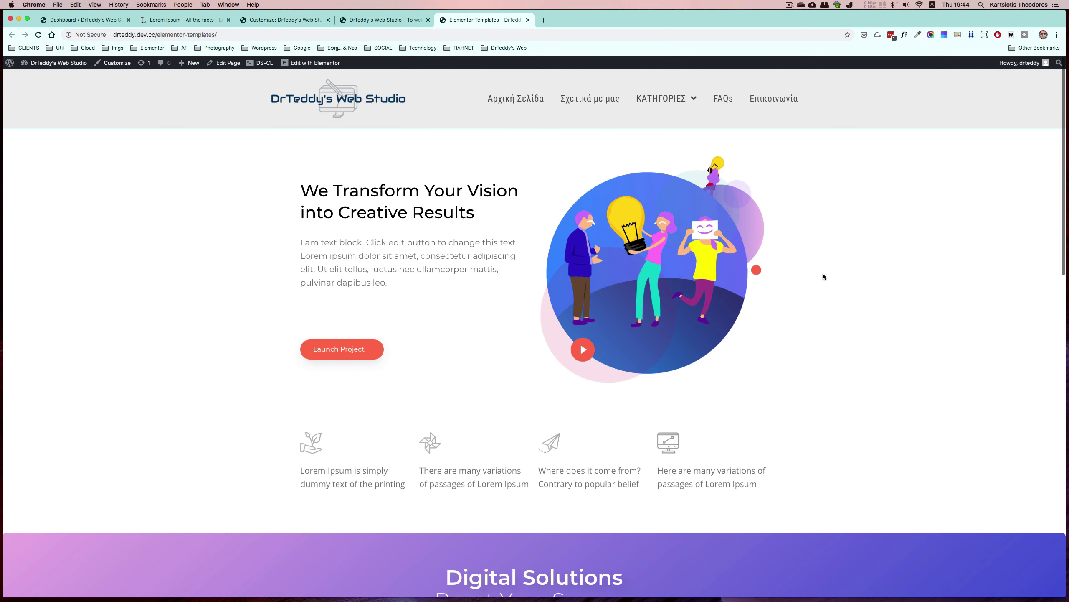
pyautogui.scroll(-8, 823, 273)
pyautogui.scroll(-10, 824, 277)
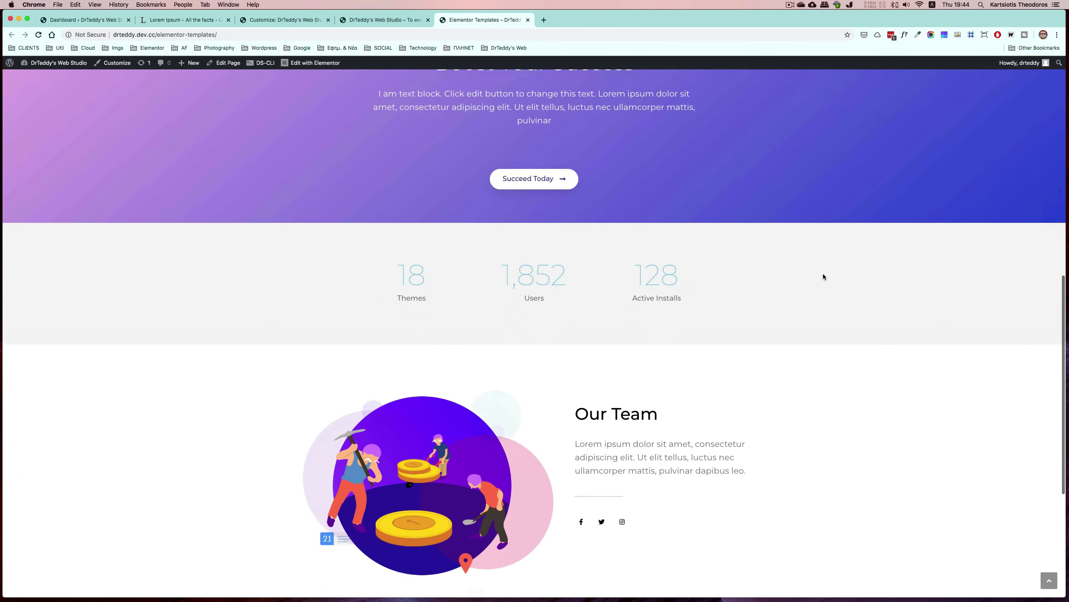
pyautogui.scroll(7, 824, 277)
pyautogui.scroll(10, 824, 277)
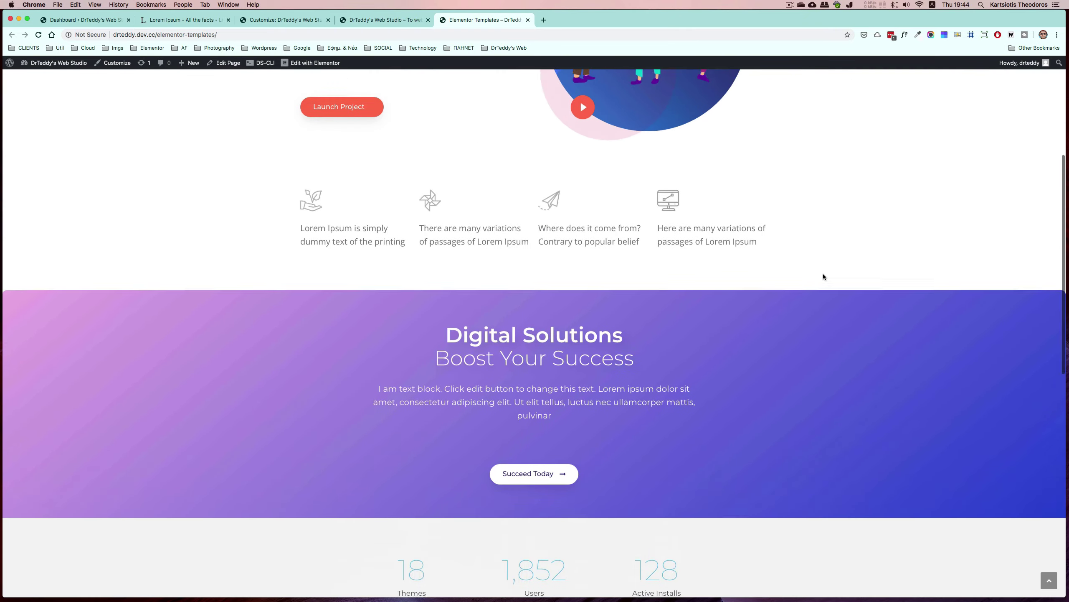
pyautogui.scroll(-3, 824, 277)
pyautogui.scroll(-9, 823, 276)
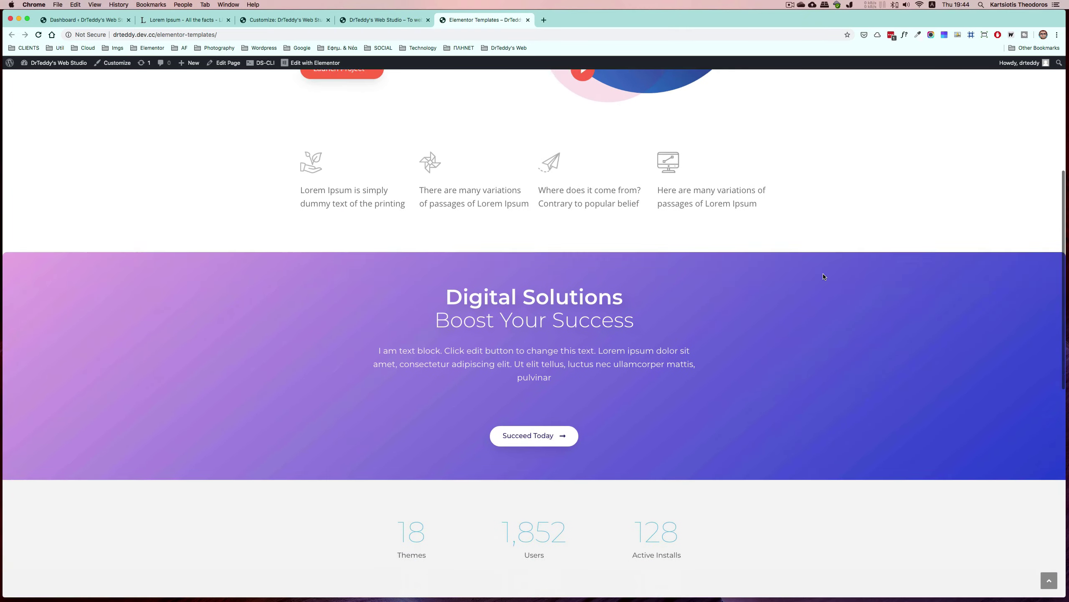
pyautogui.scroll(12, 822, 276)
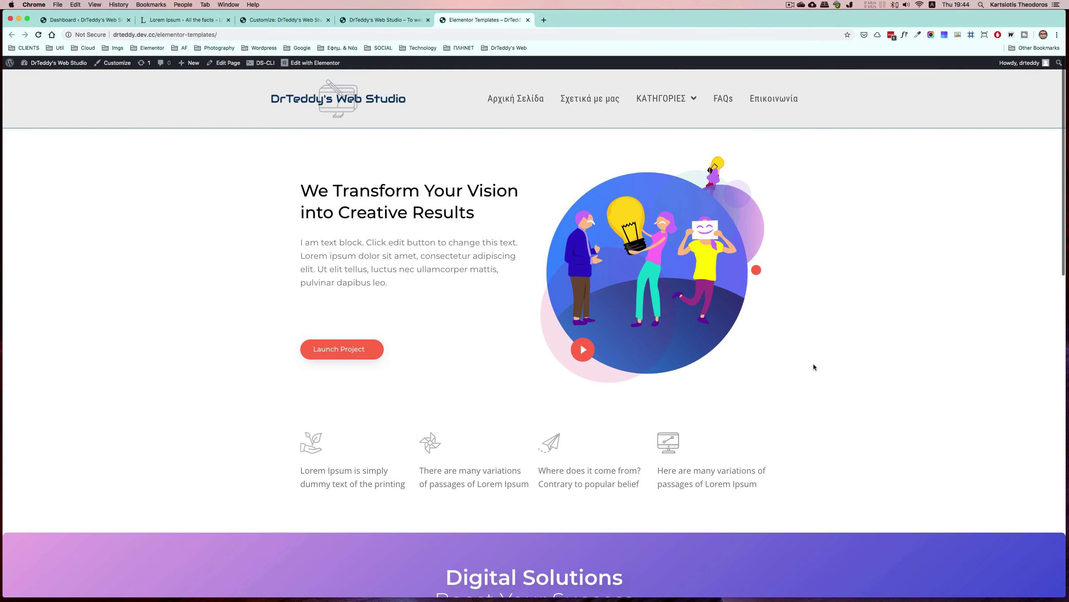
pyautogui.scroll(-8, 814, 364)
pyautogui.scroll(9, 815, 365)
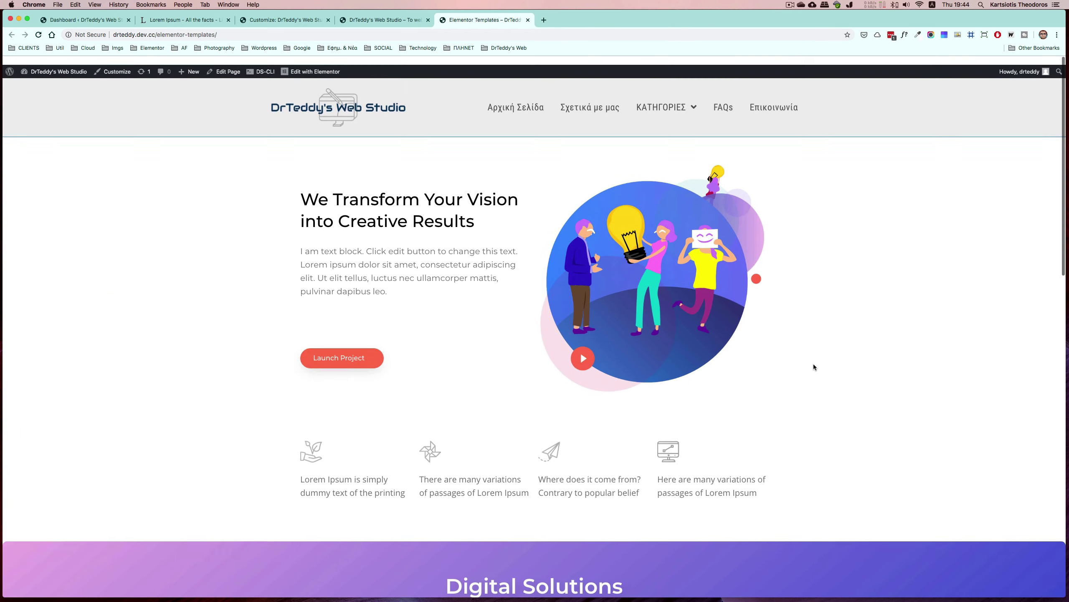
pyautogui.moveTo(679, 101)
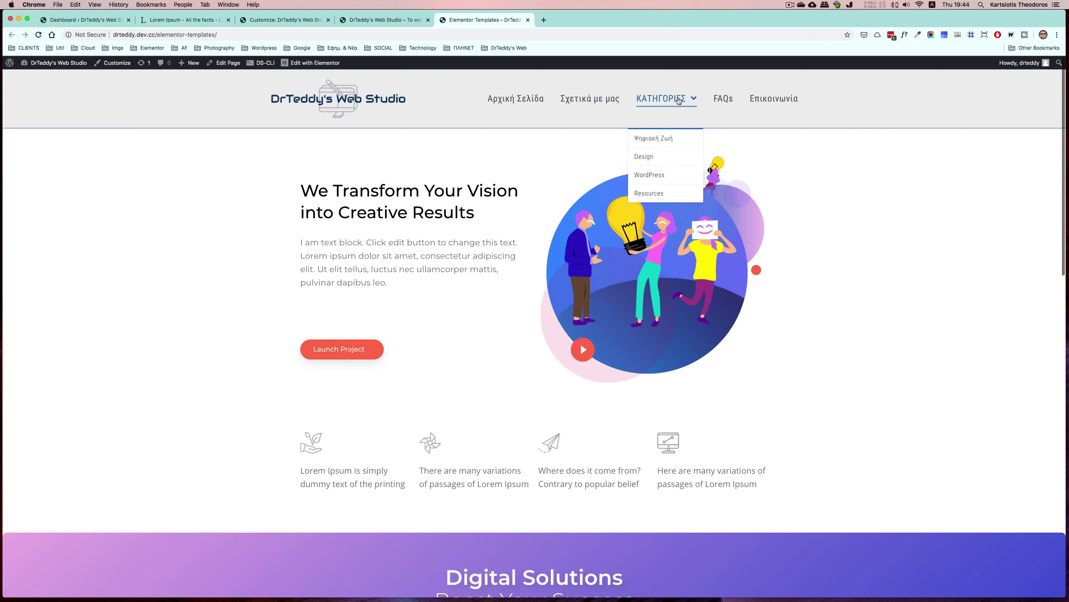
pyautogui.scroll(-2, 959, 239)
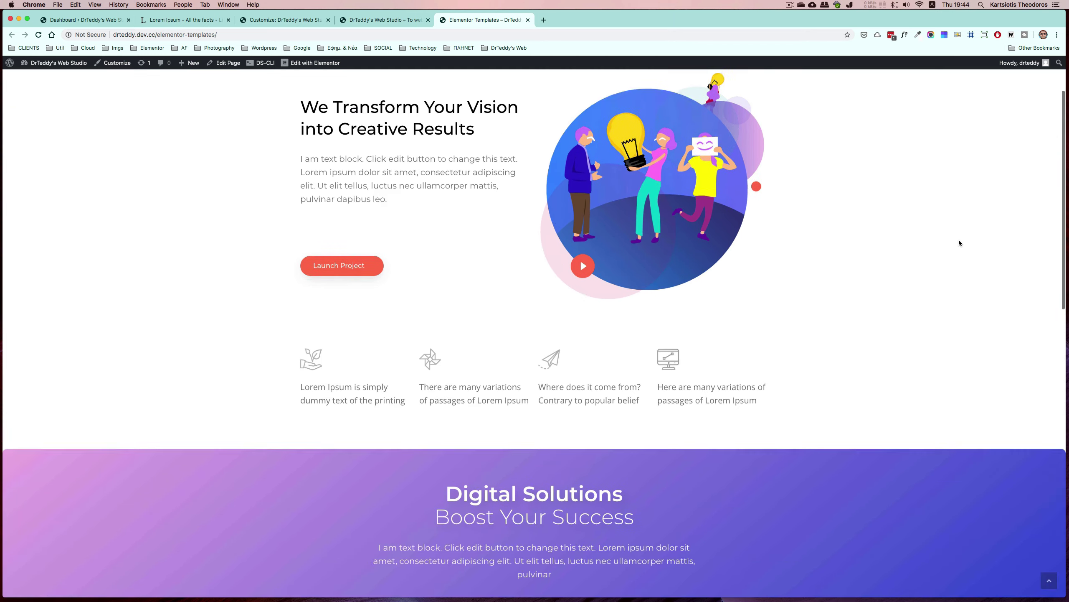
pyautogui.scroll(3, 959, 239)
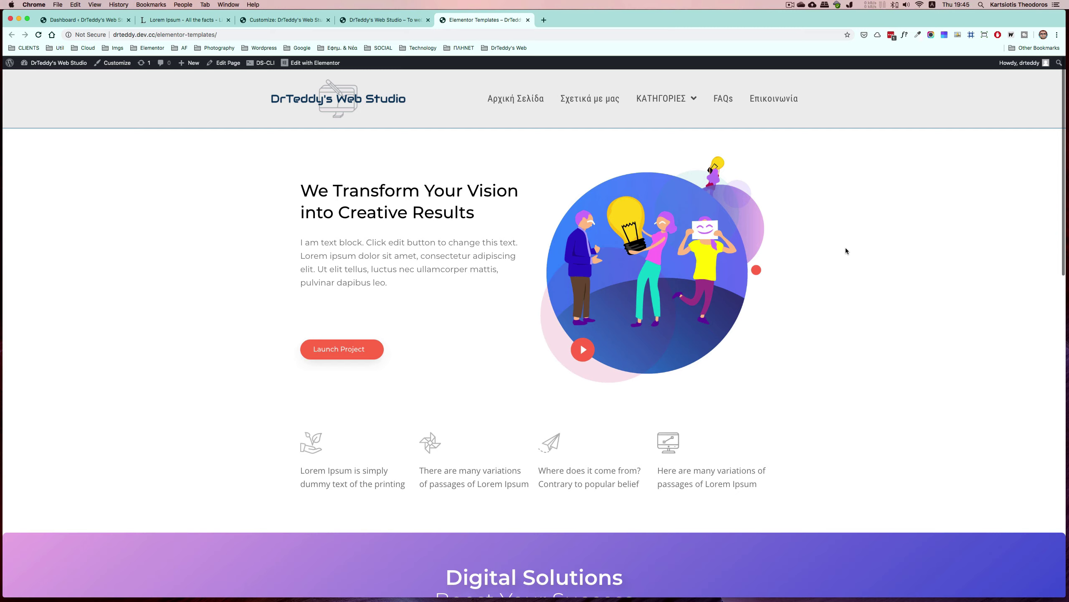
pyautogui.scroll(-10, 847, 248)
pyautogui.scroll(-7, 846, 251)
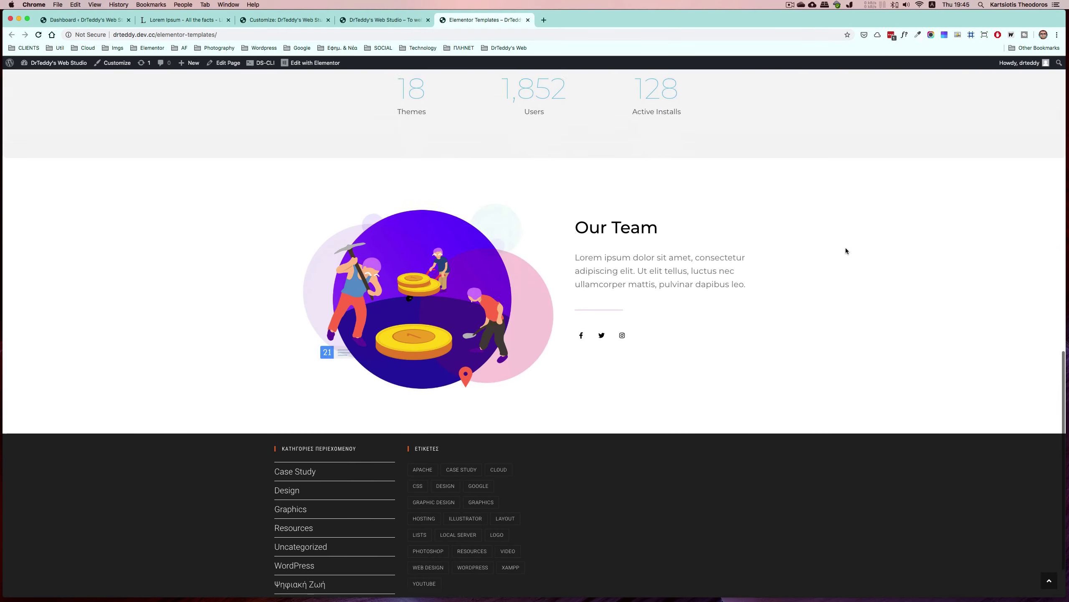
pyautogui.scroll(11, 846, 251)
pyautogui.scroll(6, 846, 251)
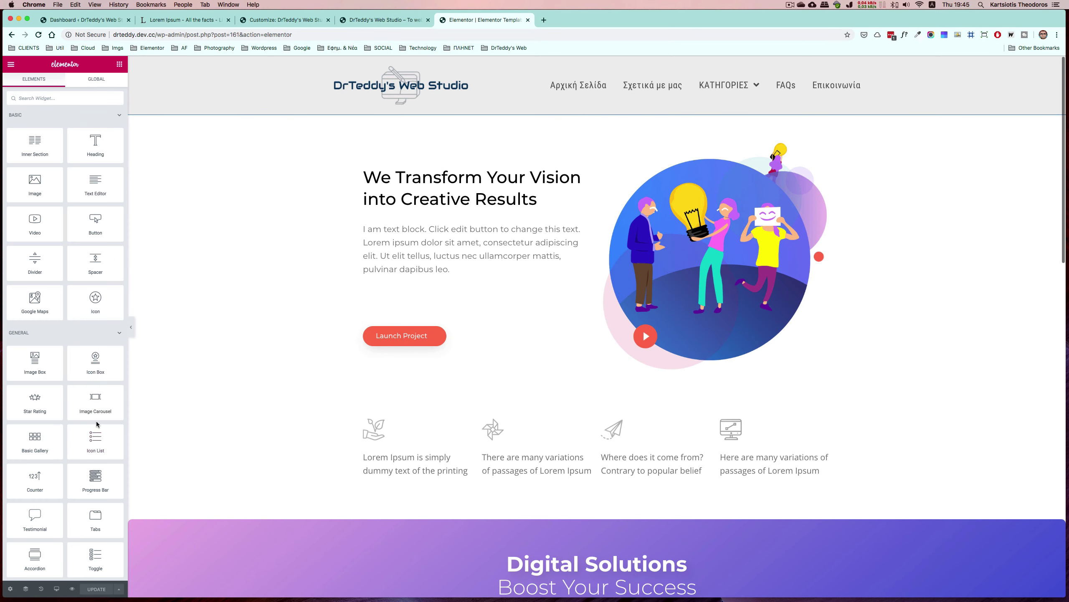
# Step: Preview the page in the Elementor editor with the widget panel hidden, restore the panel, and examine the sections down to Our Team
pyautogui.click(130, 328)
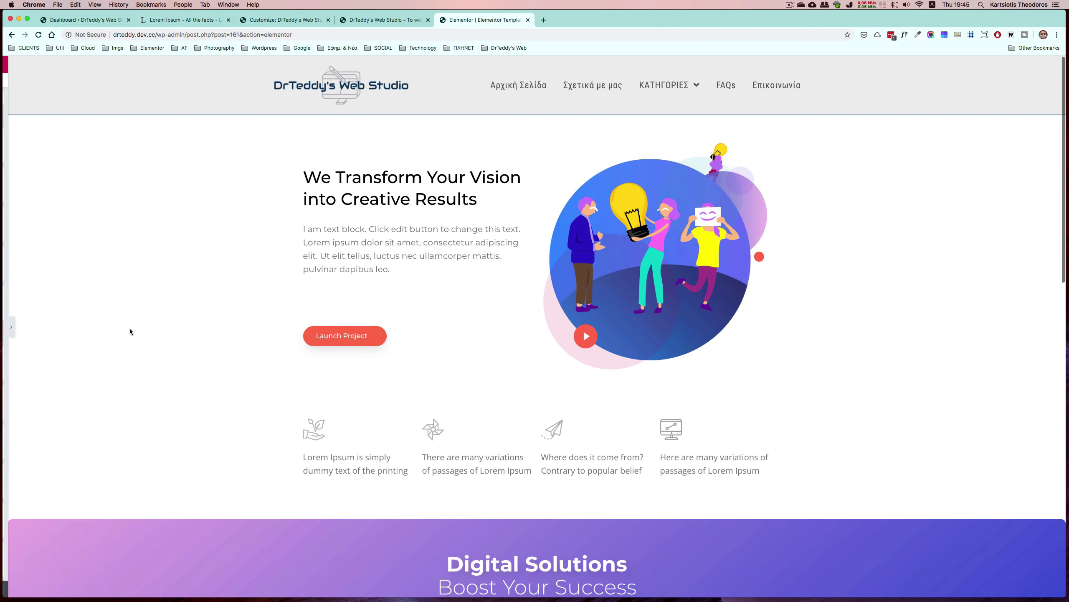
pyautogui.click(6, 330)
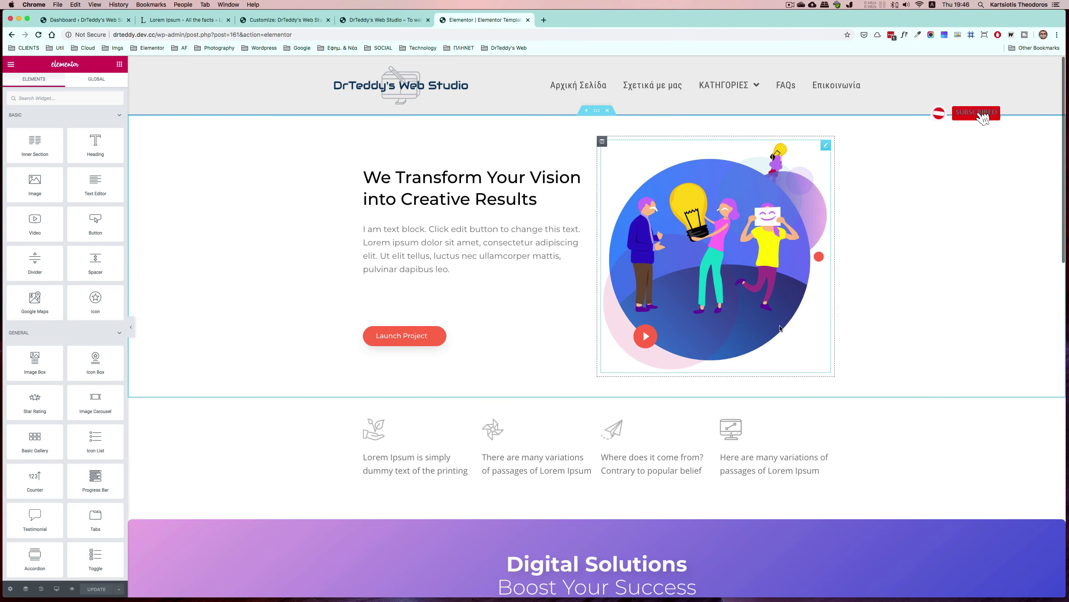
pyautogui.scroll(-5, 792, 366)
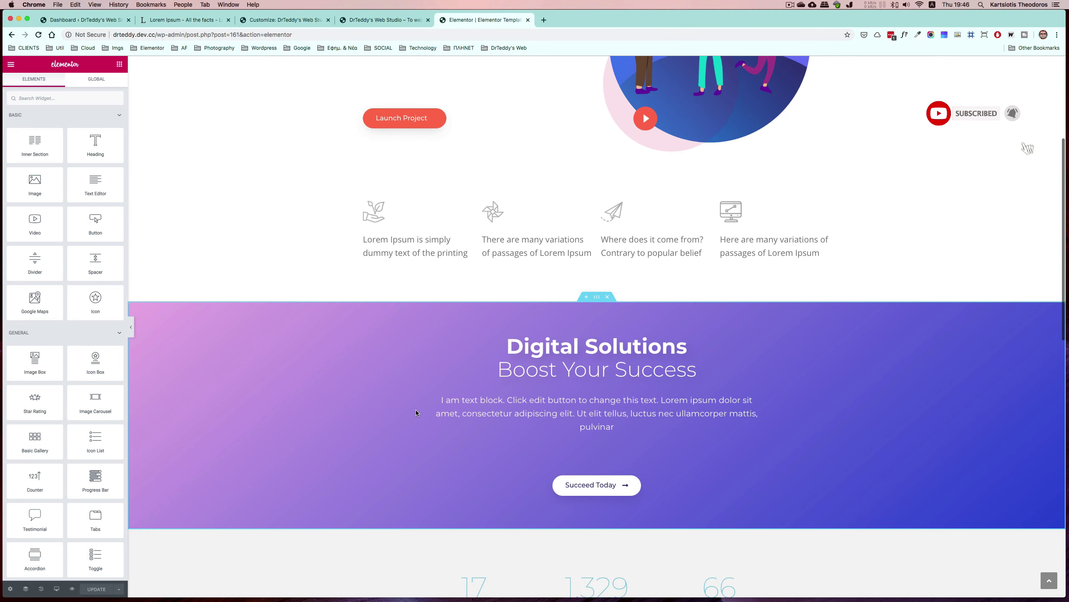
pyautogui.scroll(5, 334, 410)
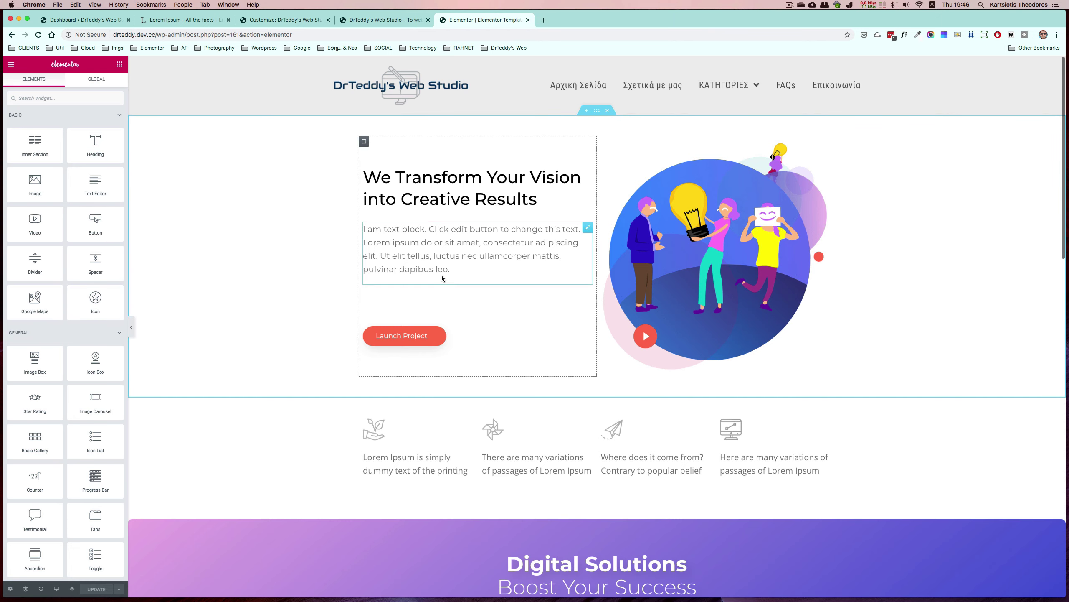
pyautogui.scroll(-5, 746, 337)
pyautogui.scroll(5, 746, 337)
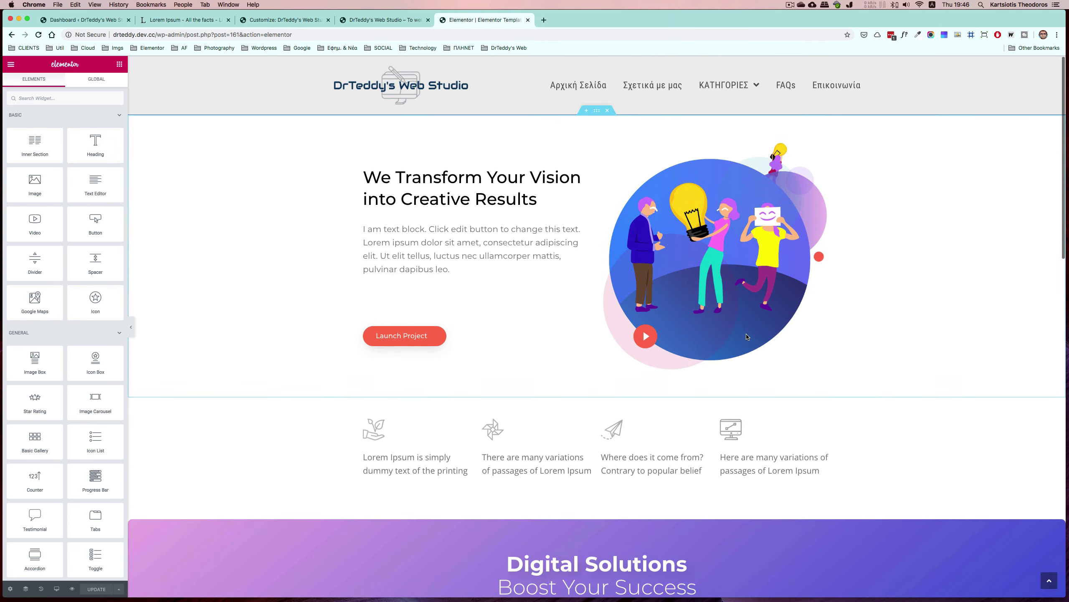
pyautogui.scroll(-7, 601, 308)
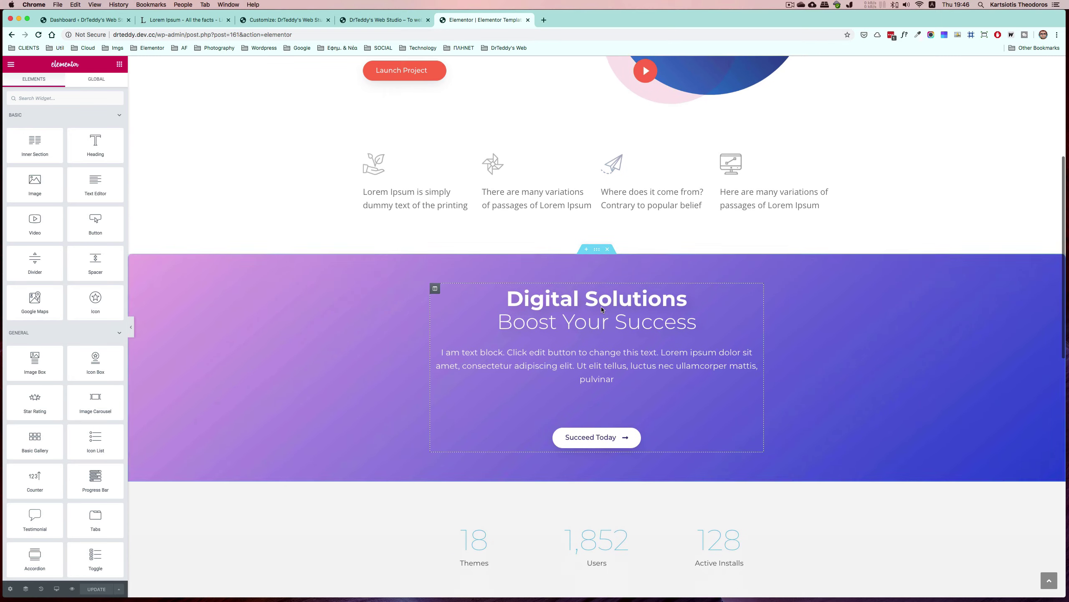
pyautogui.scroll(-5, 699, 381)
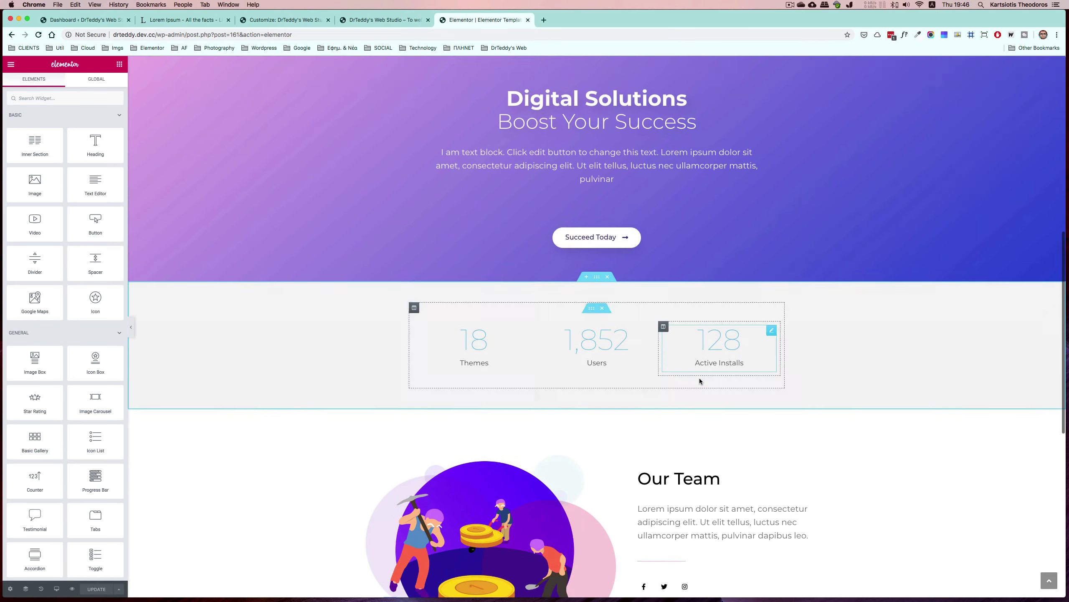
pyautogui.scroll(-6, 774, 448)
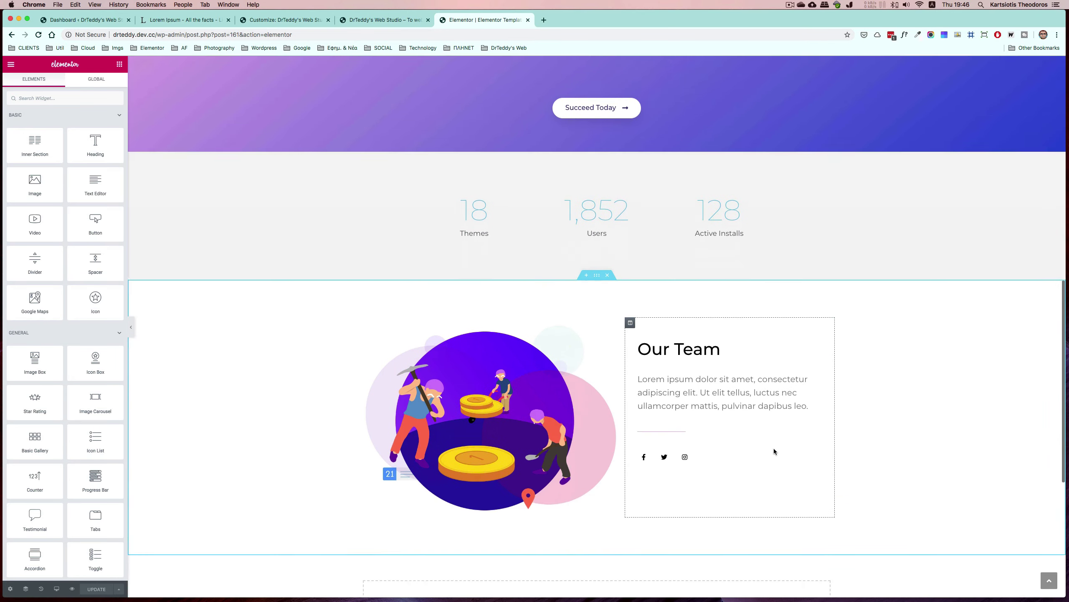
pyautogui.scroll(16, 762, 450)
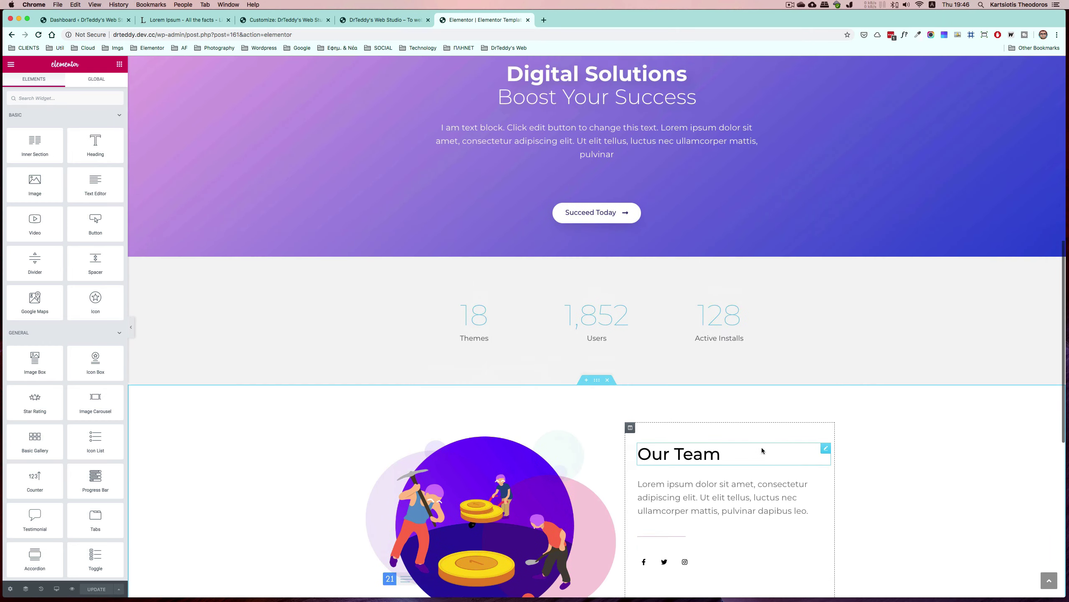
pyautogui.scroll(2, 763, 450)
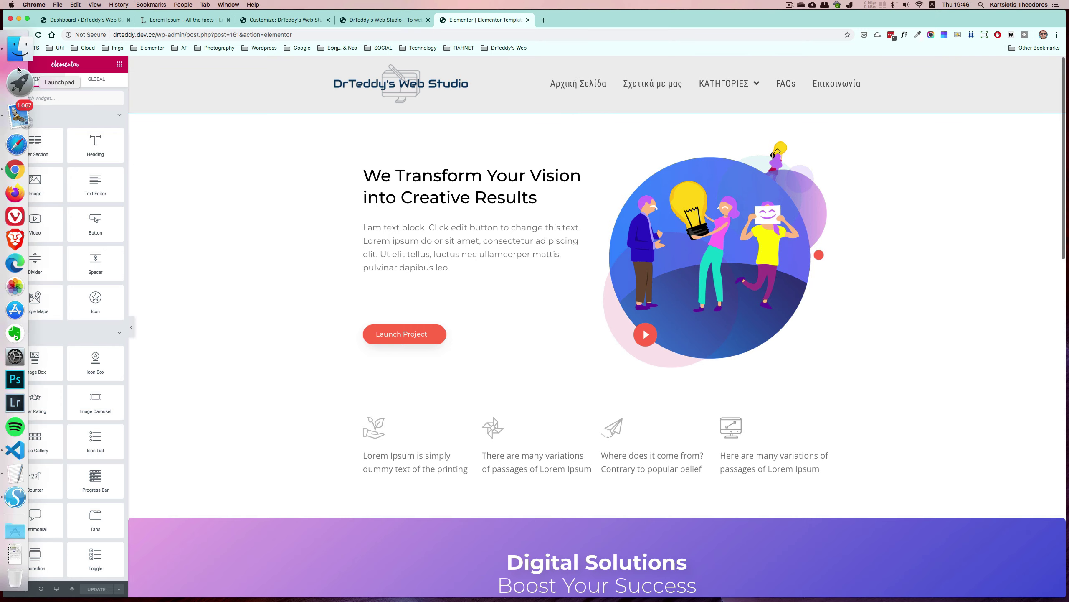
# Step: Leave the Elementor editor for the live page view, and look at the open site home page, theme customizer and Lorem Ipsum page
pyautogui.click(12, 65)
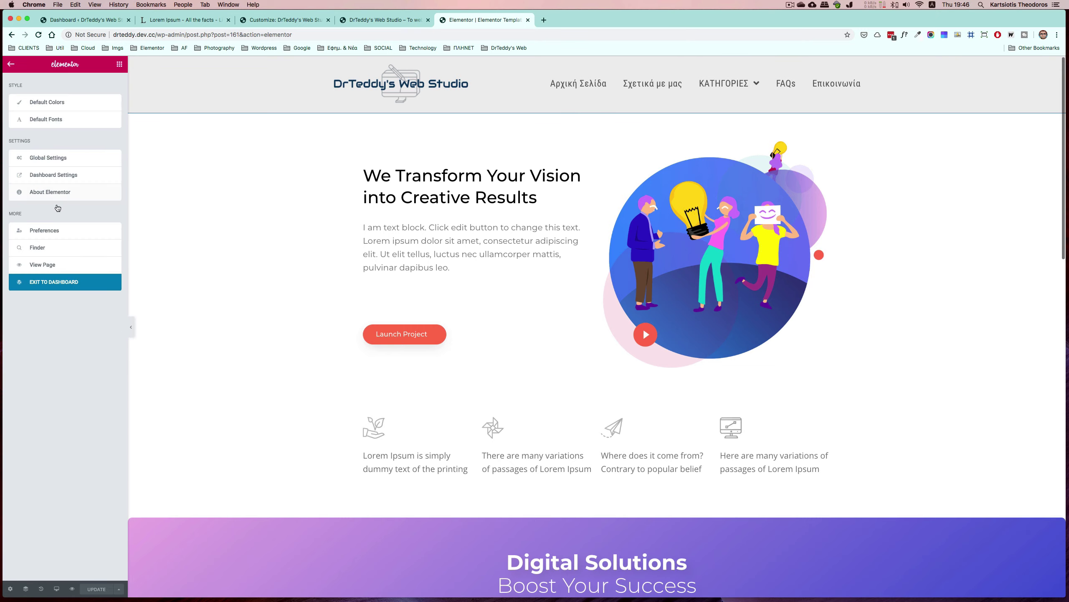
pyautogui.click(50, 266)
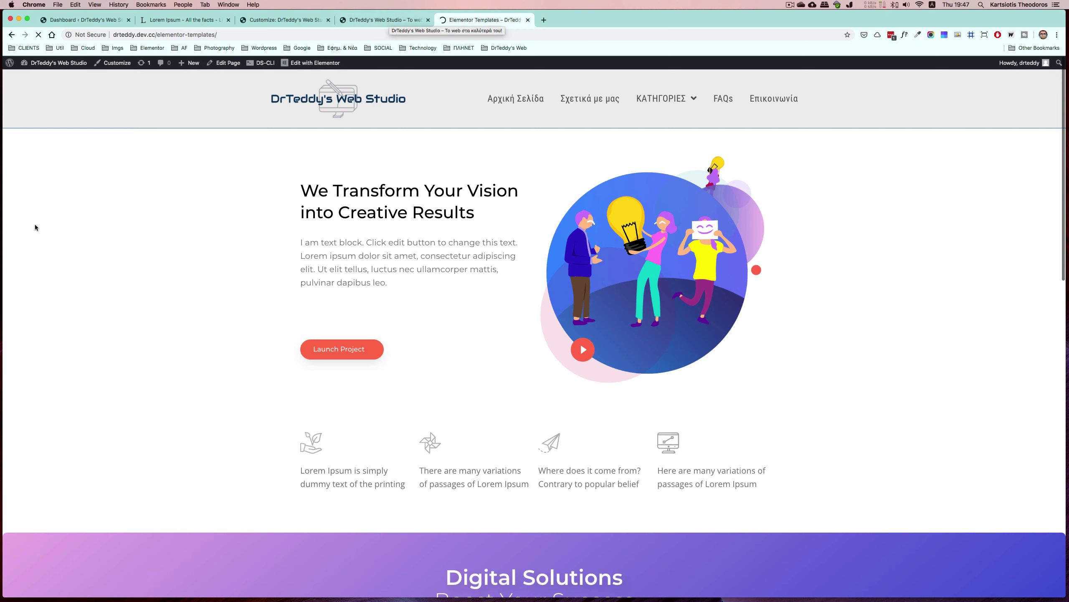
pyautogui.click(367, 19)
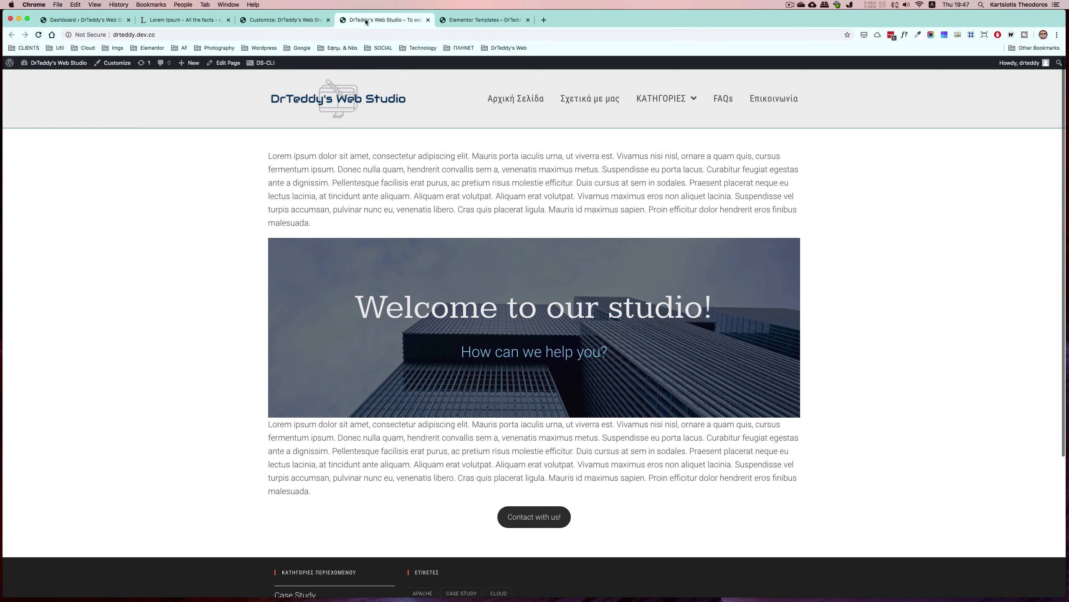
pyautogui.click(296, 21)
pyautogui.click(185, 20)
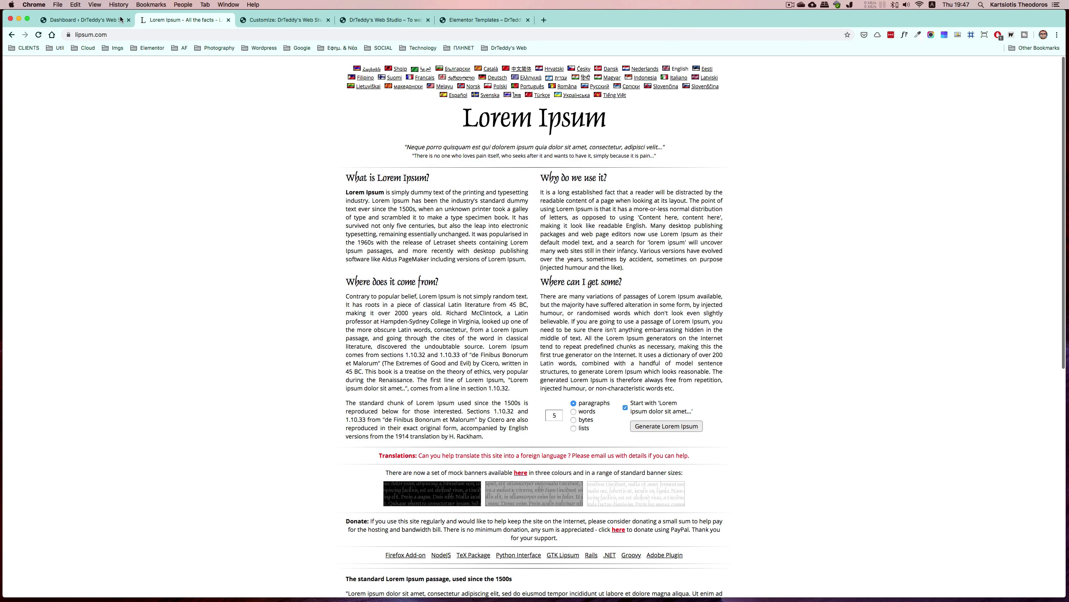
# Step: Create a new page from the WordPress dashboard and title it "Home Page New"
pyautogui.click(106, 20)
pyautogui.moveTo(25, 163)
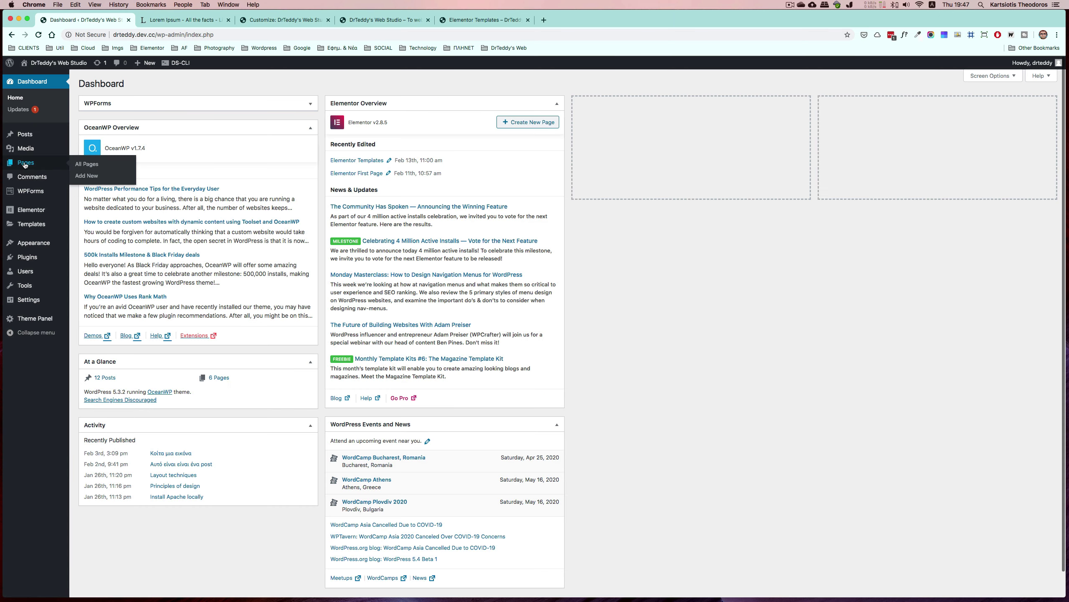
pyautogui.click(93, 177)
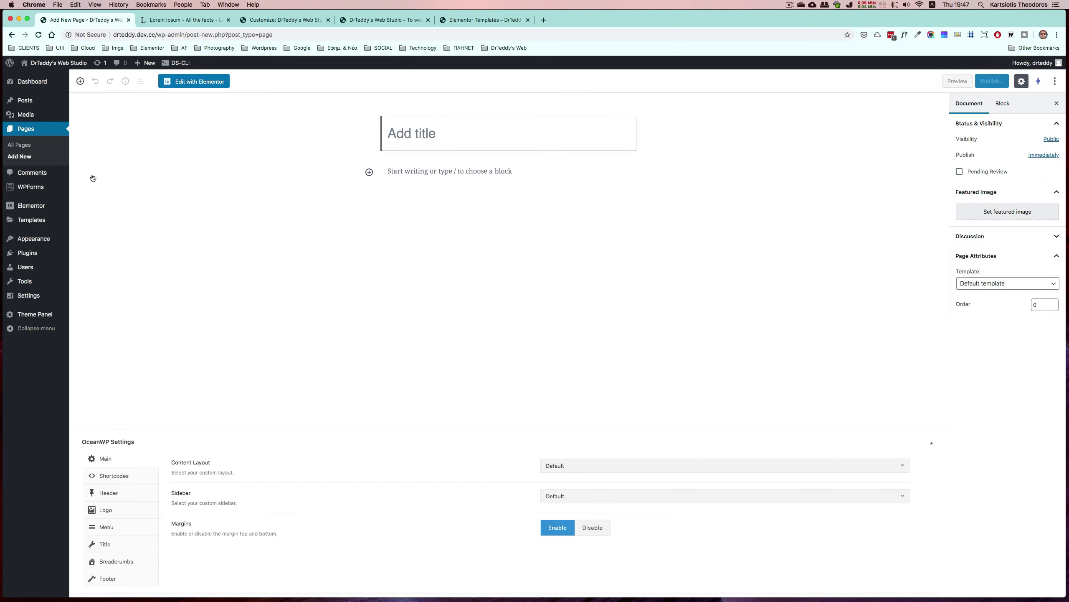
pyautogui.click(463, 131)
pyautogui.write('HOμ')
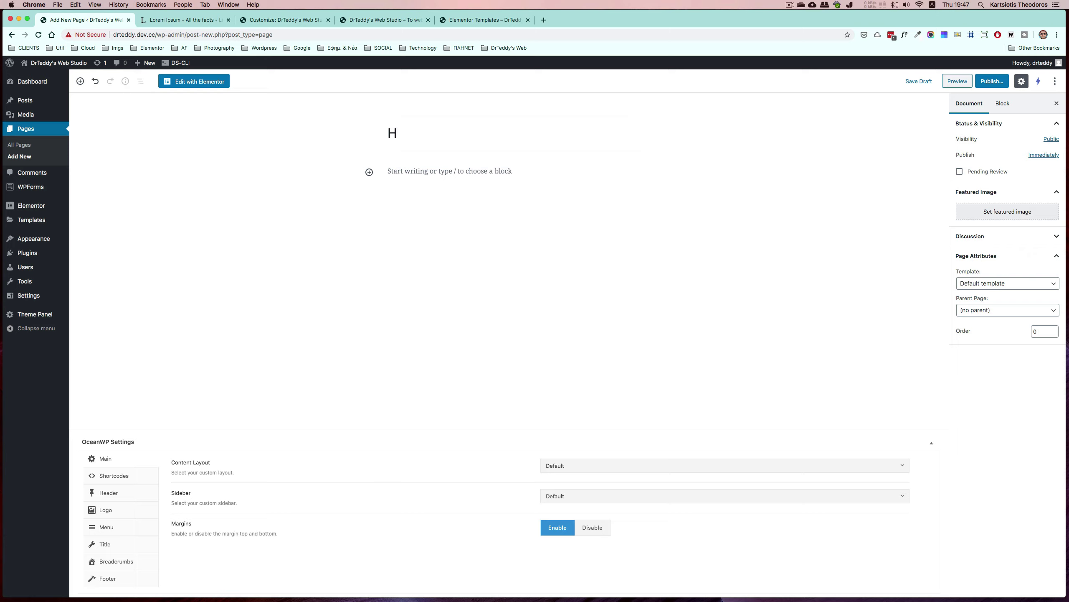
pyautogui.press('BackSpace')
pyautogui.write('Home Page New')
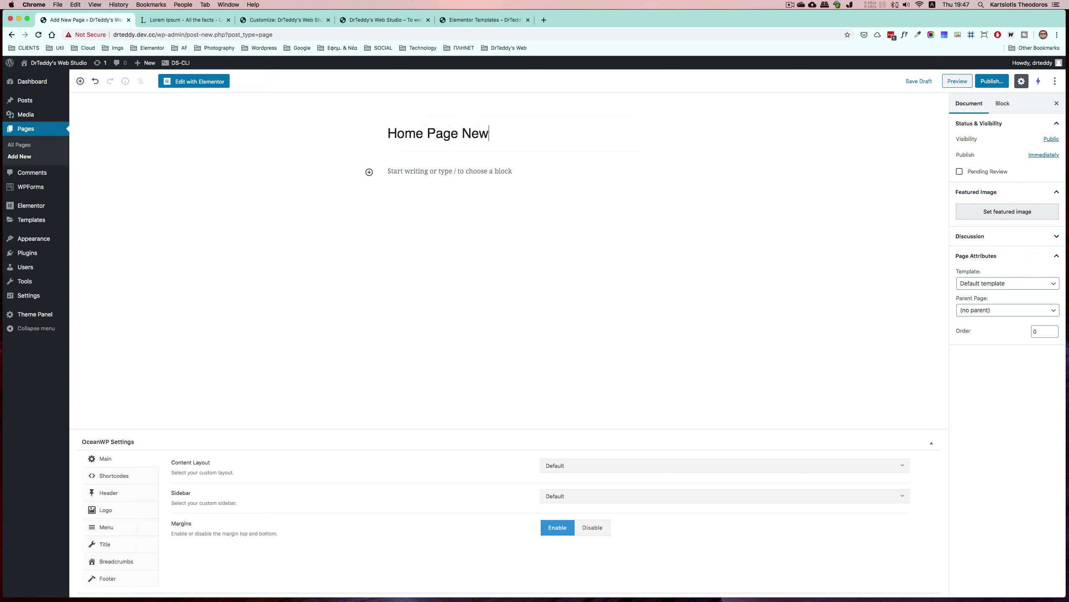
# Step: Open the new page in the Elementor editor and set its page layout to Elementor Full Width
pyautogui.click(195, 82)
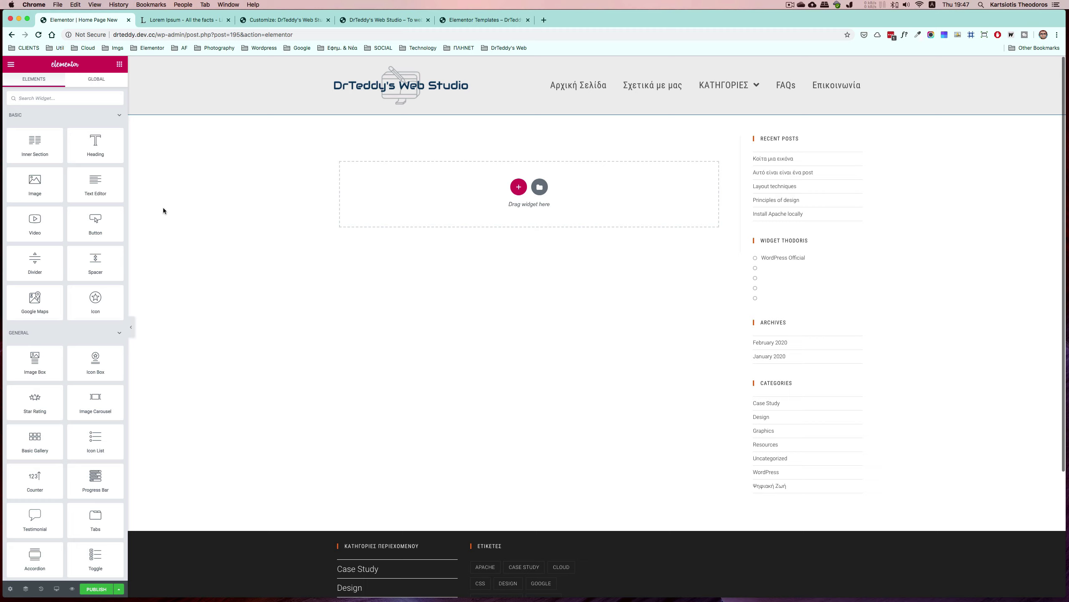
pyautogui.click(11, 590)
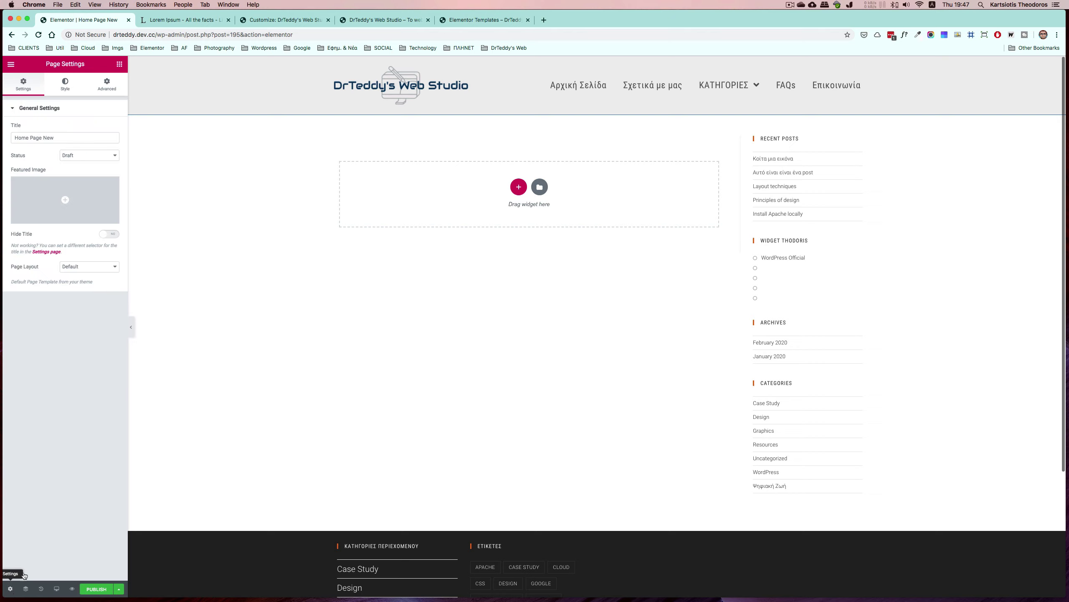
pyautogui.click(88, 267)
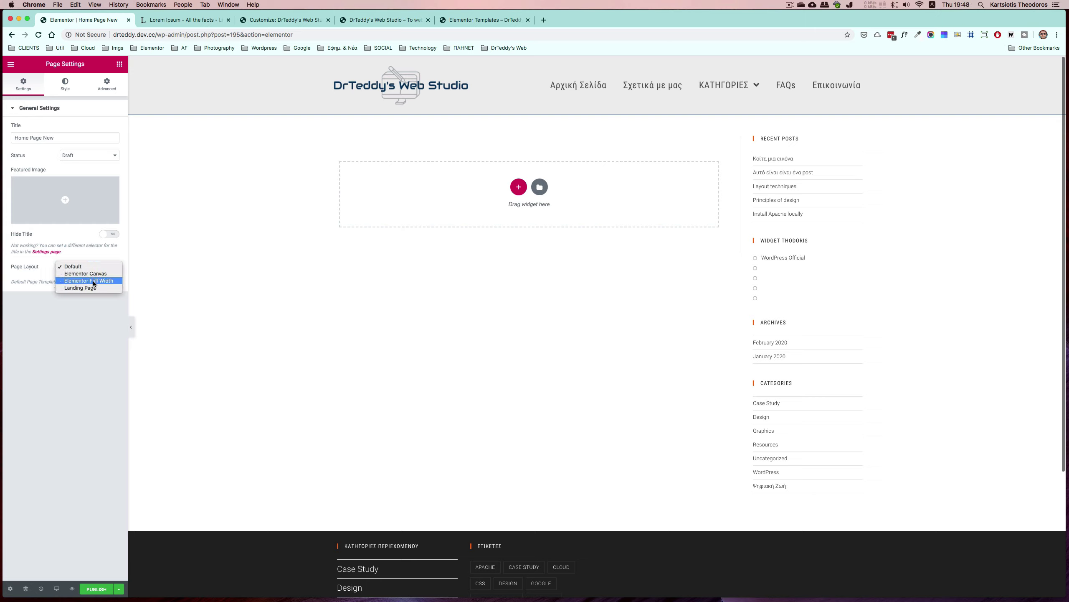
pyautogui.click(93, 281)
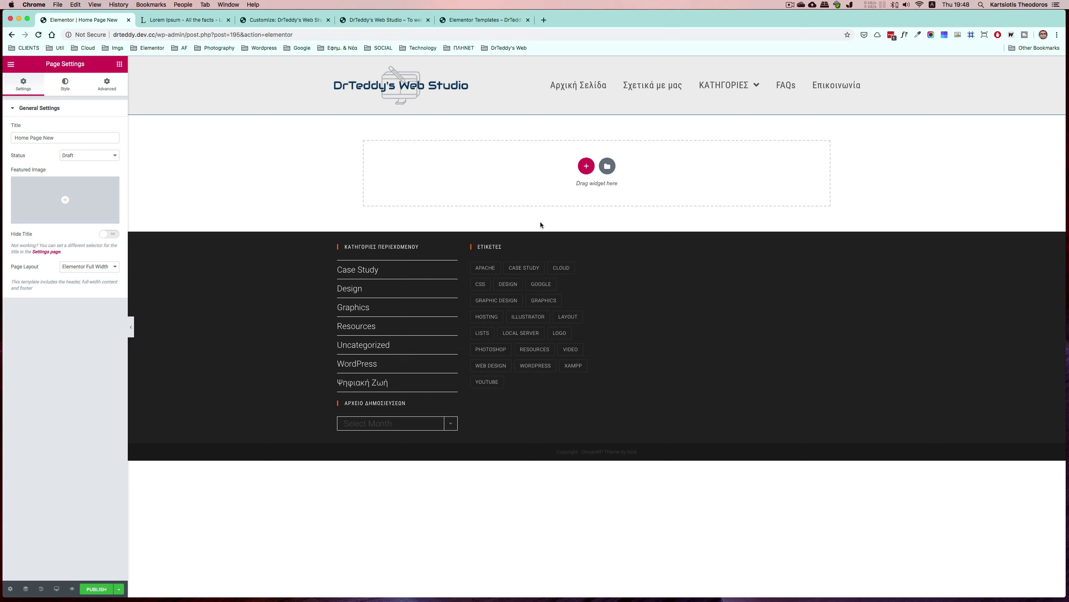
# Step: Review the hero section of the published Elementor Templates page as a reference, and return to the new page's editor
pyautogui.moveTo(693, 108)
pyautogui.click(486, 21)
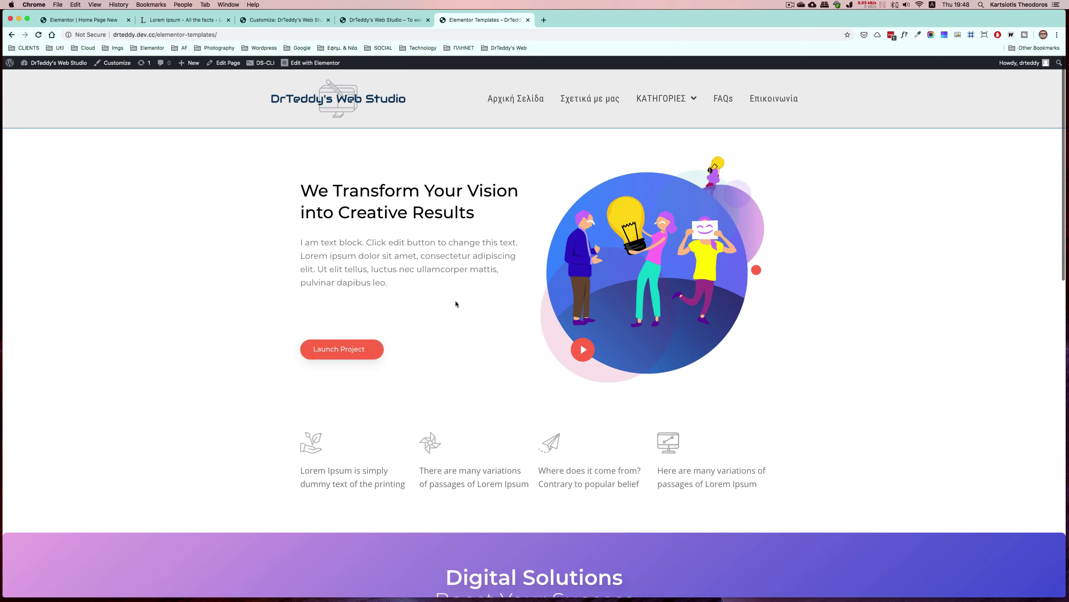
pyautogui.click(103, 23)
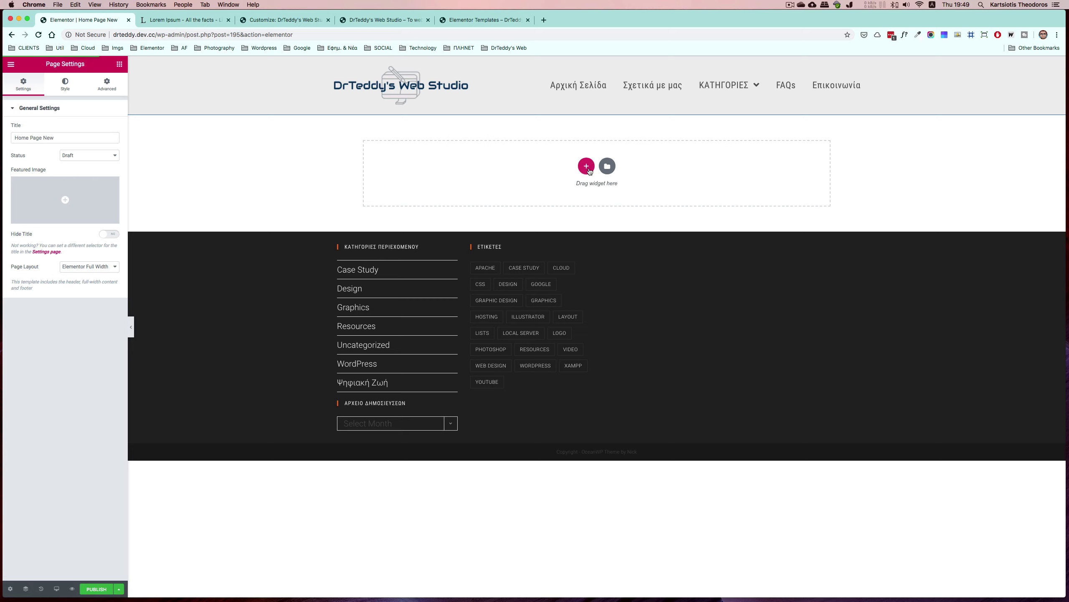
# Step: Add a section with two equal columns, modelled on the reference page's hero, and turn on its Stretch Section option
pyautogui.click(588, 166)
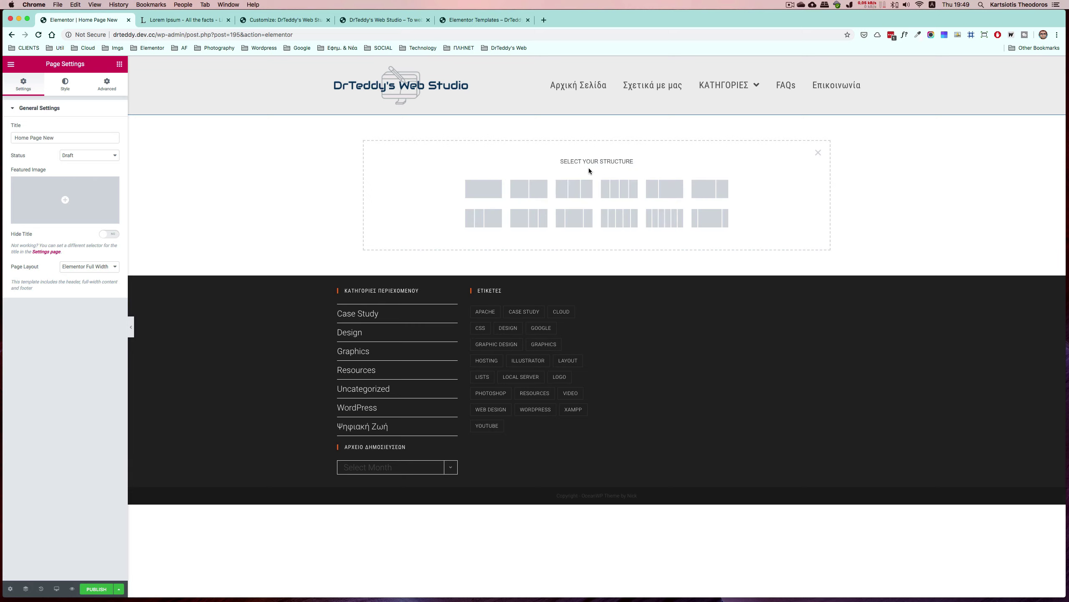
pyautogui.click(526, 192)
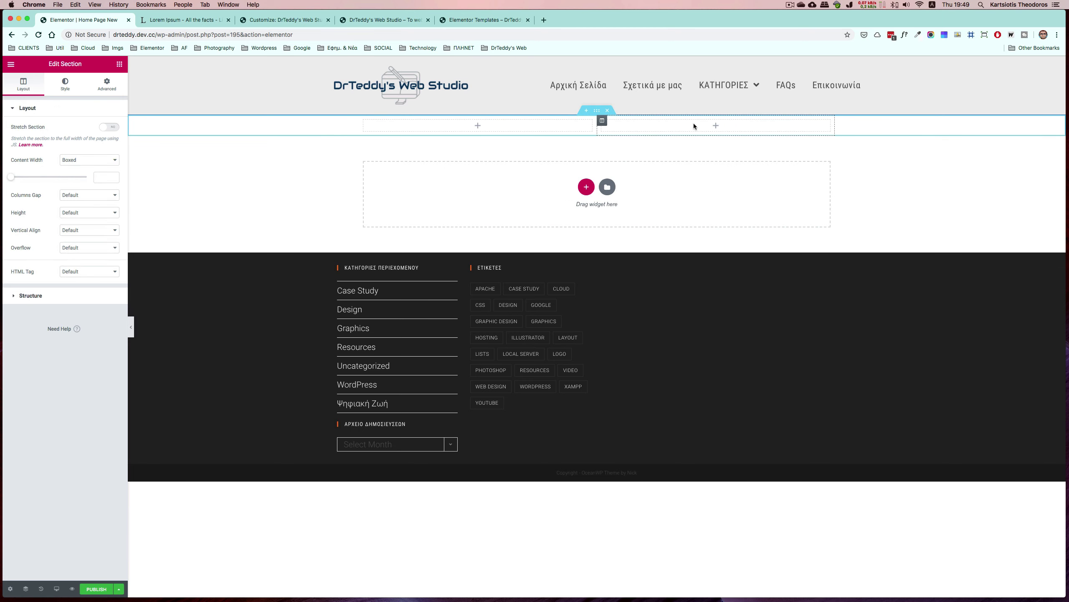
pyautogui.click(519, 21)
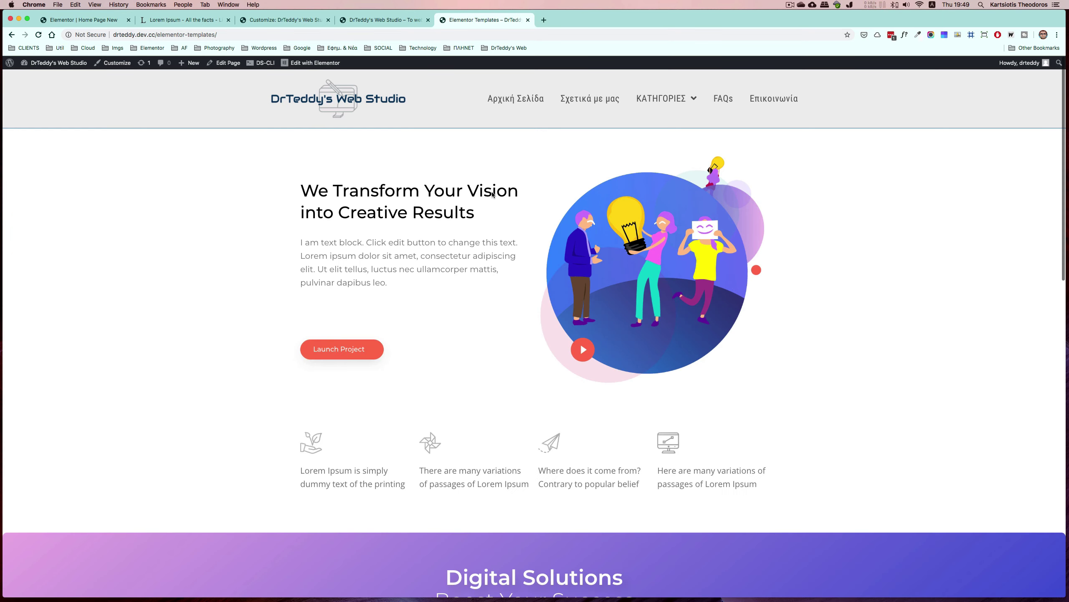
pyautogui.click(52, 24)
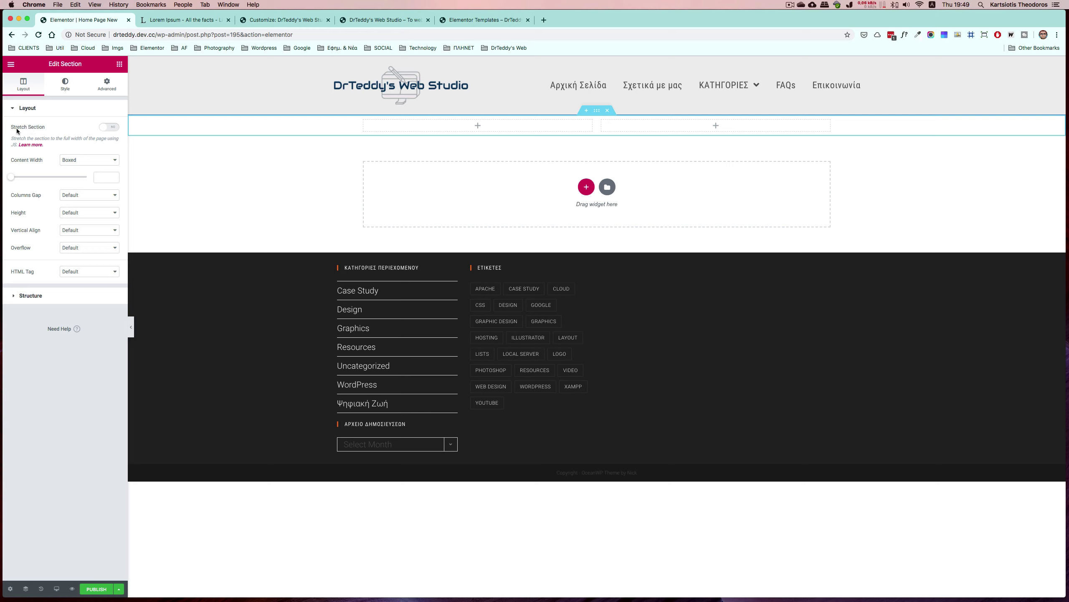
pyautogui.click(102, 131)
# Step: Try the Full Width content width on the new two-column section, and return it to Boxed
pyautogui.click(84, 158)
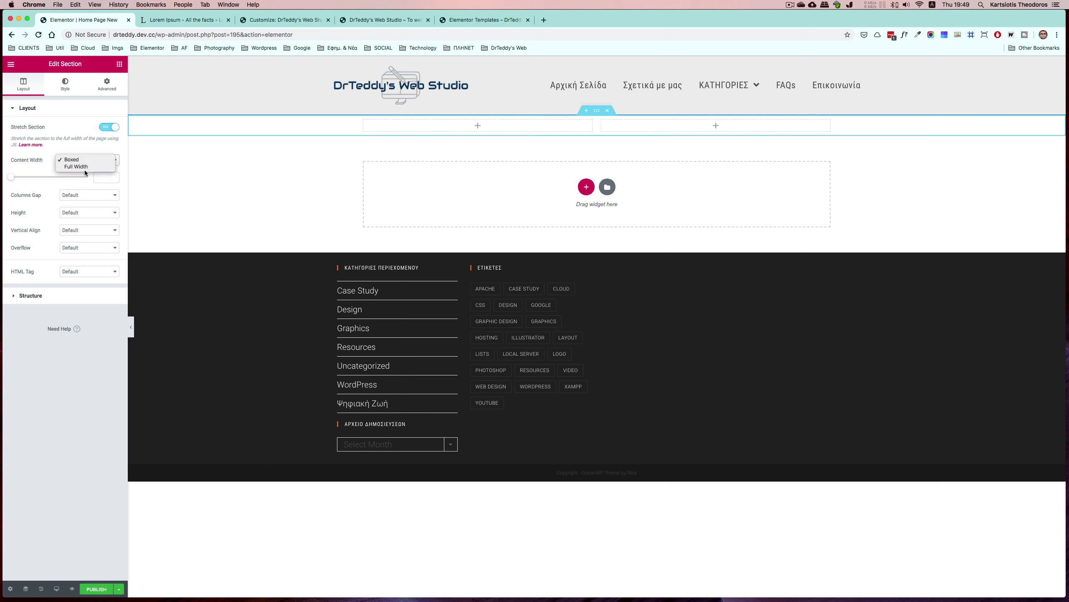
pyautogui.click(87, 166)
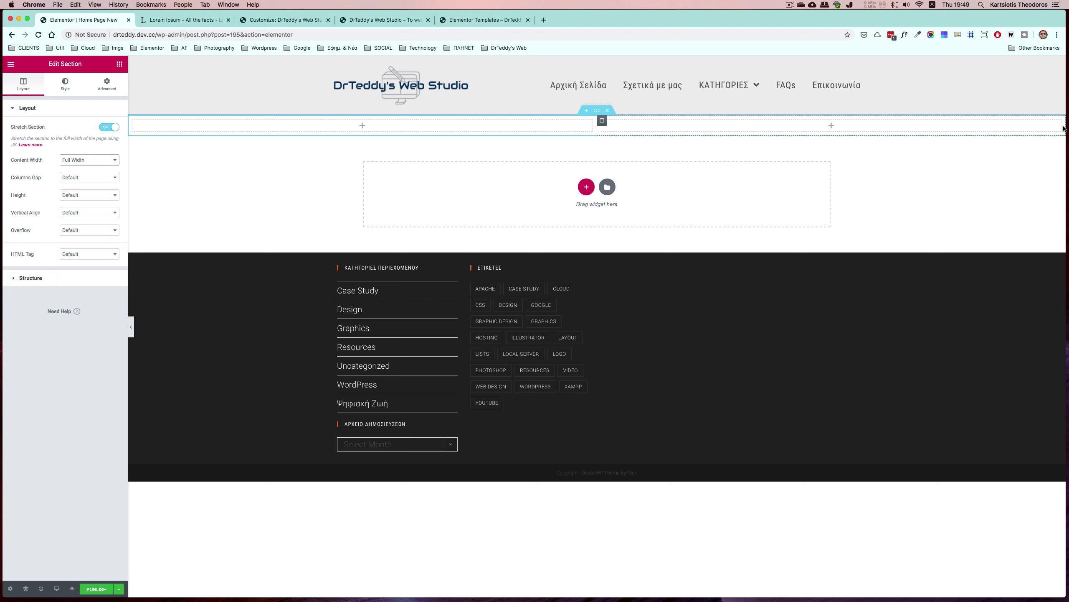
pyautogui.click(85, 160)
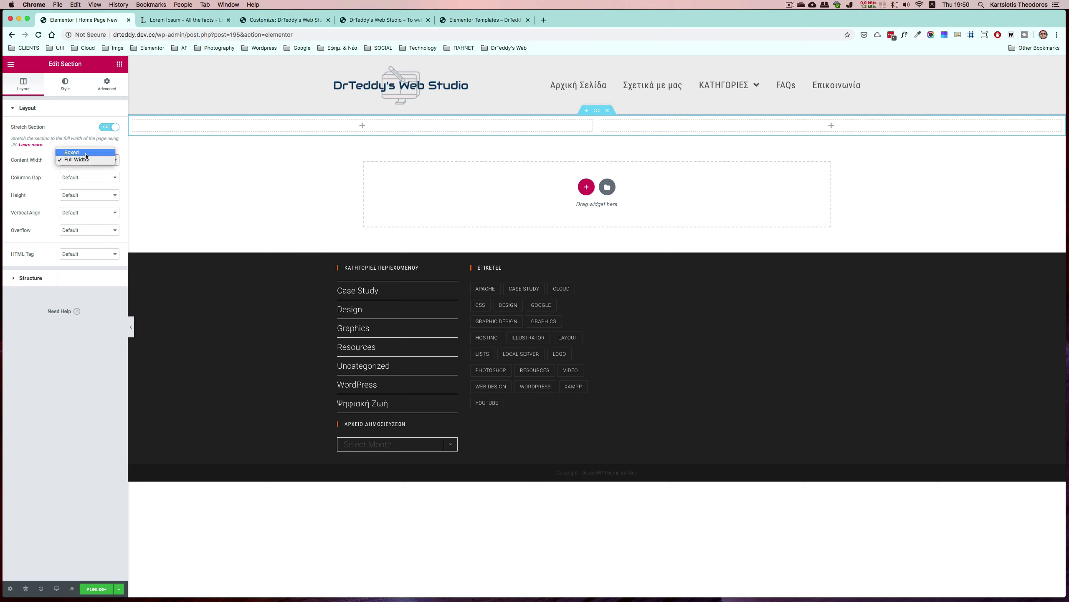
pyautogui.click(85, 152)
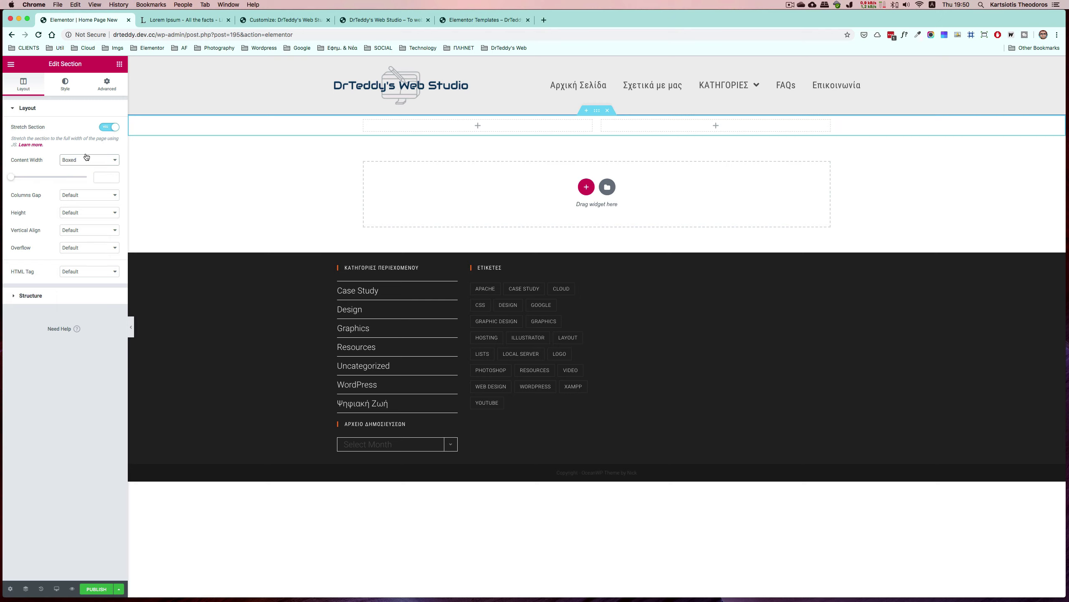
# Step: Check the reference hero's spacing, and set the section's unlinked padding to 120 px top and bottom with 0 on the sides
pyautogui.click(494, 20)
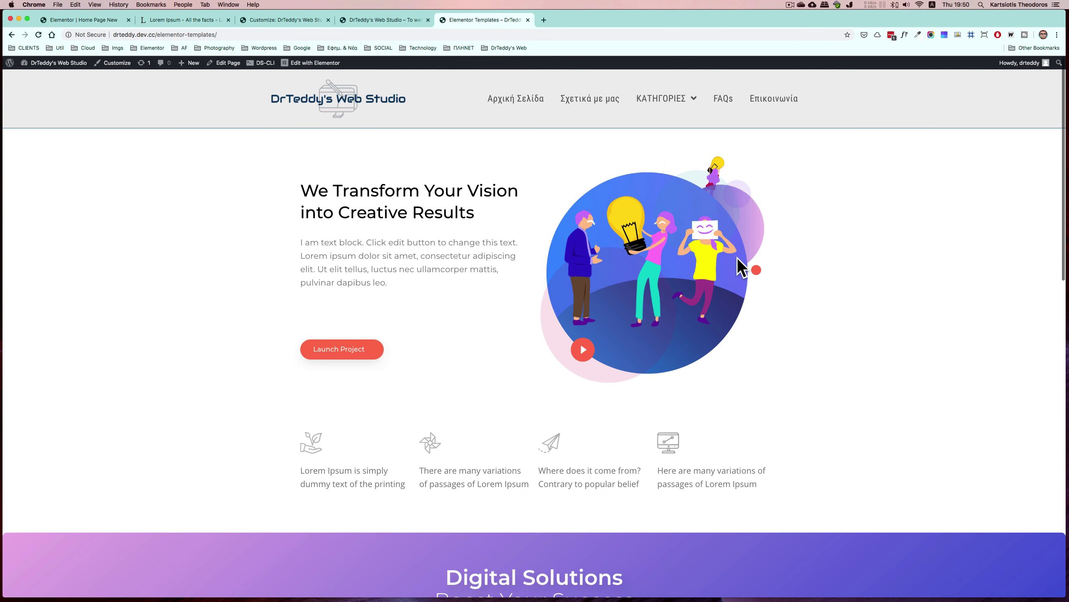
pyautogui.click(91, 21)
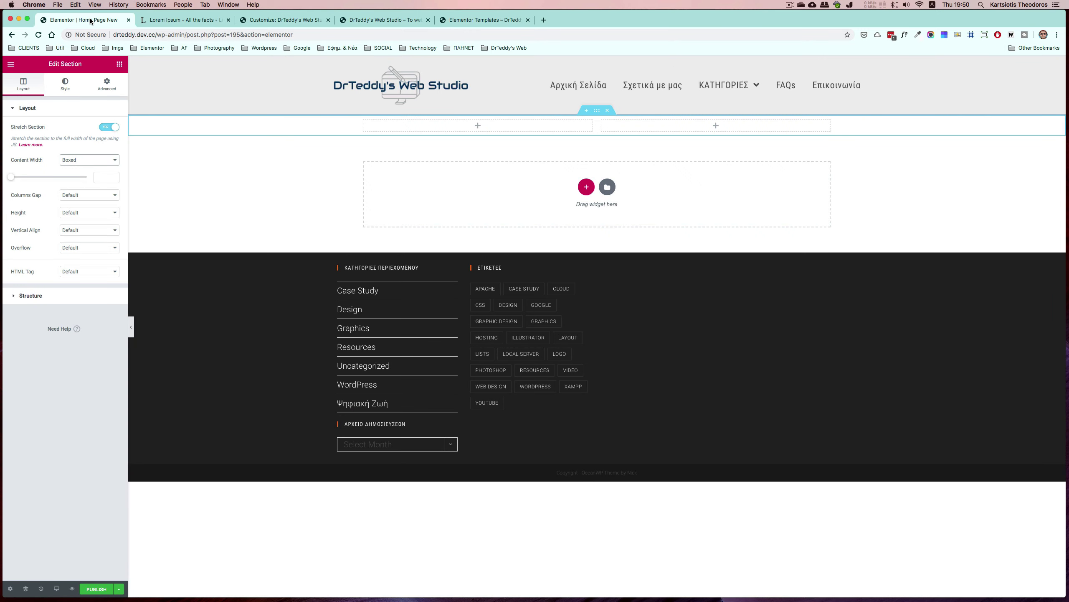
pyautogui.click(108, 87)
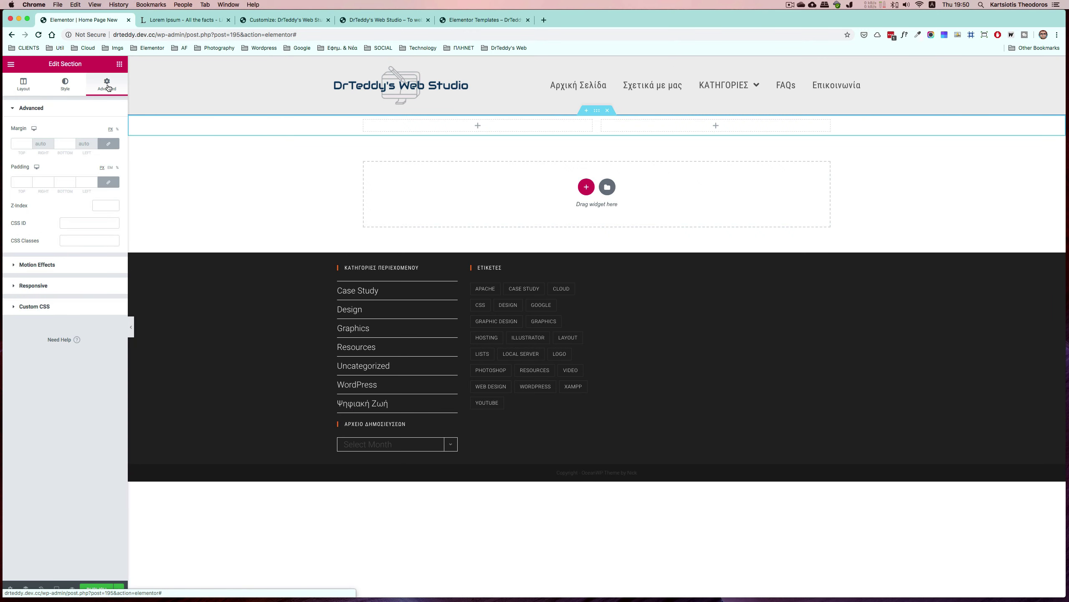
pyautogui.click(22, 183)
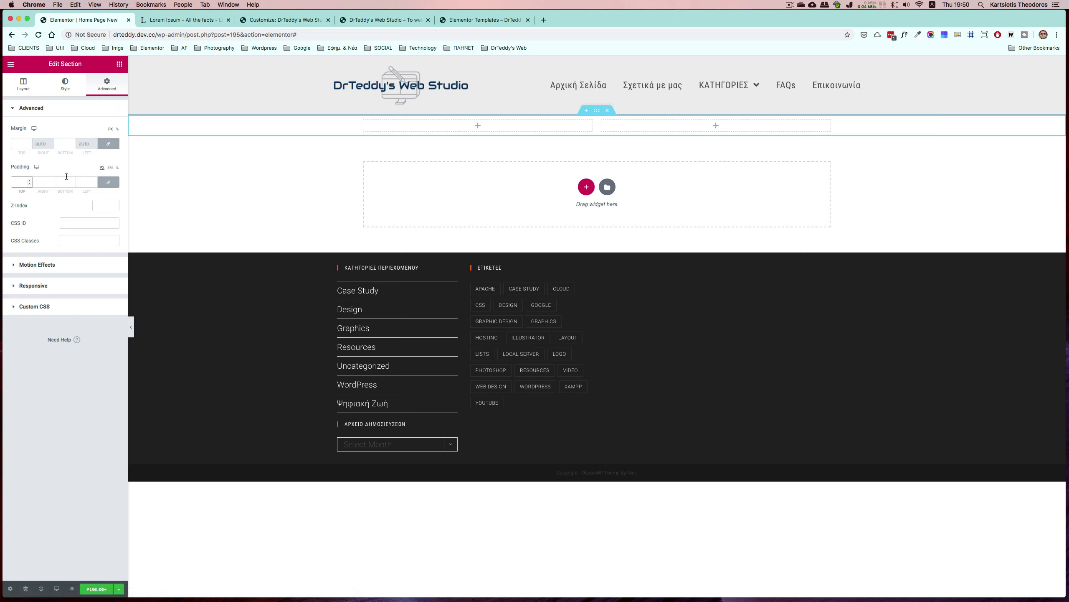
pyautogui.click(107, 184)
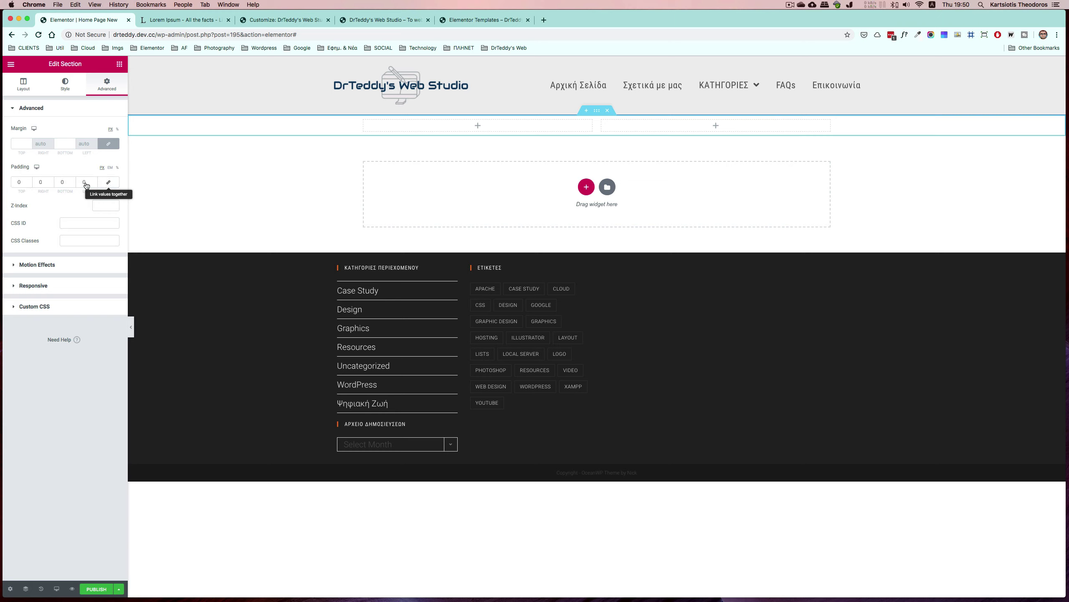
pyautogui.doubleClick(18, 184)
pyautogui.write('120')
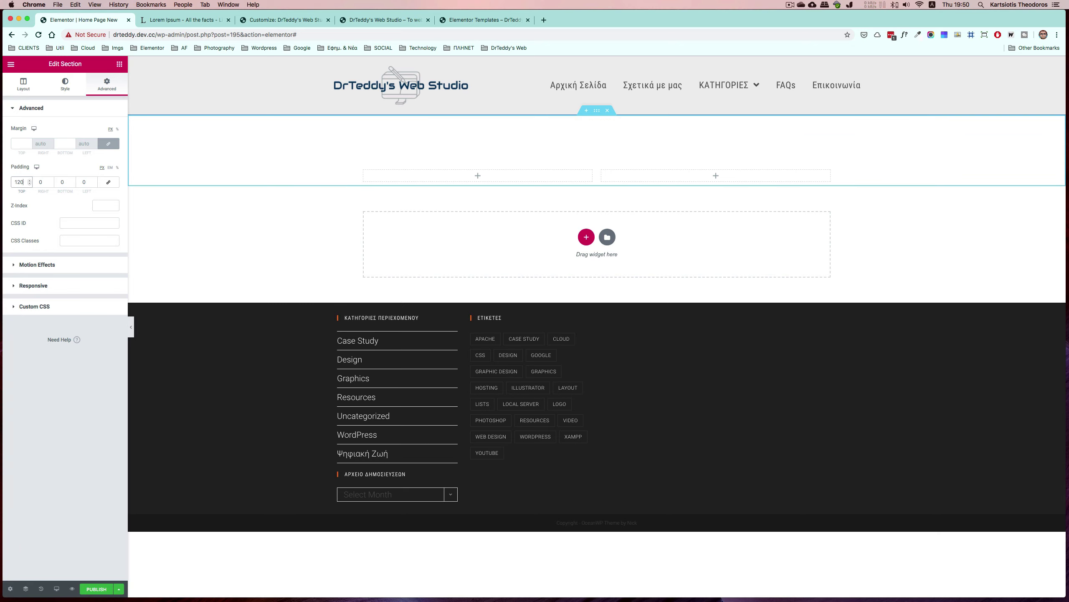
pyautogui.press('Tab')
pyautogui.press('Tab')
pyautogui.write('120')
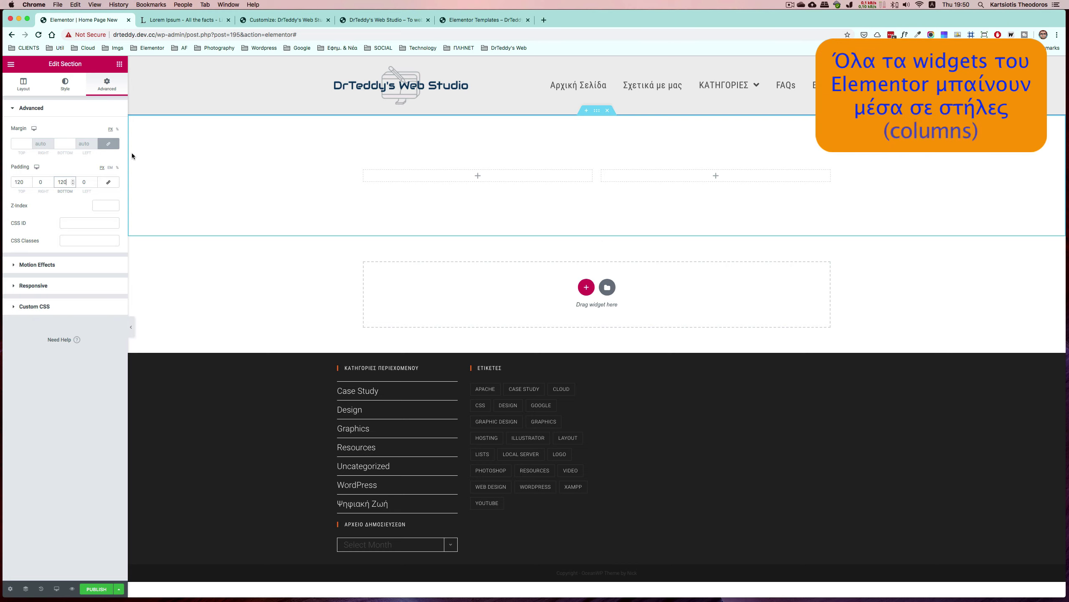
# Step: Open the style settings of the two-column section
pyautogui.click(65, 90)
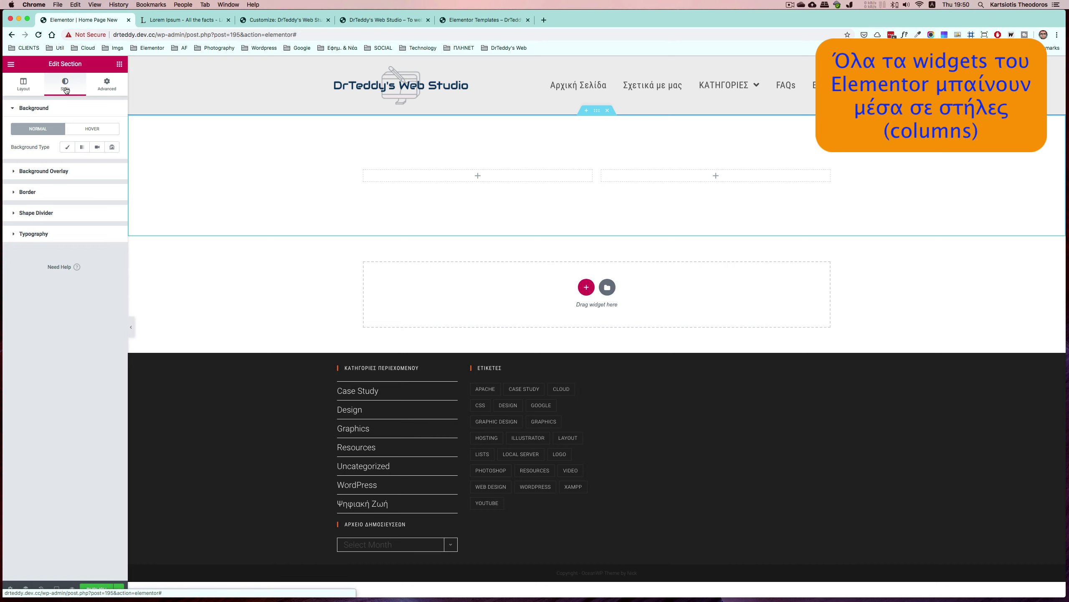